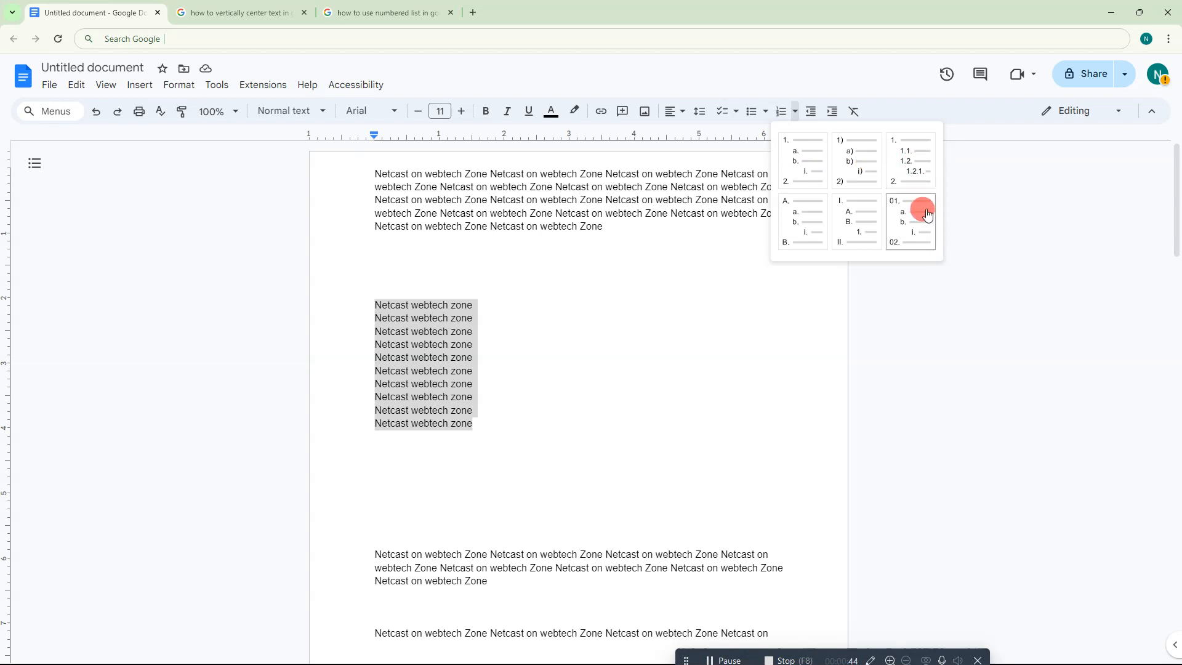
Step: Apply the 1., a., i. numbered list style to the ten selected "Netcast webtech zone" lines
left_click(810, 176)
left_click(390, 330)
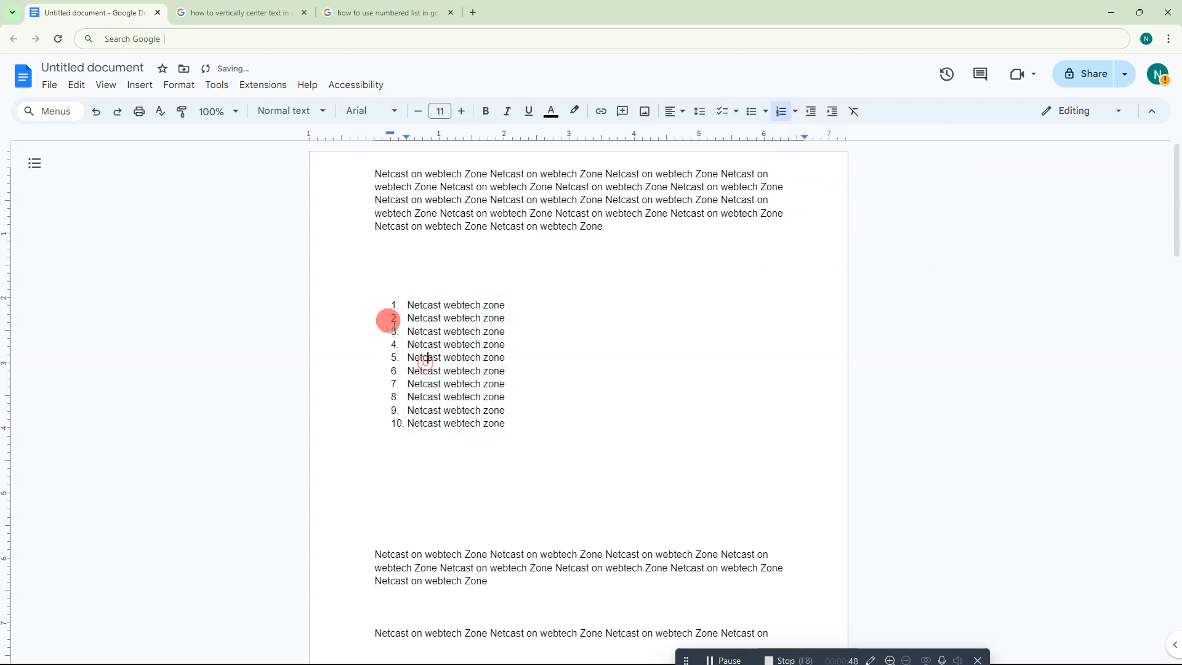
left_click_drag(398, 298, 463, 437)
left_click(407, 357)
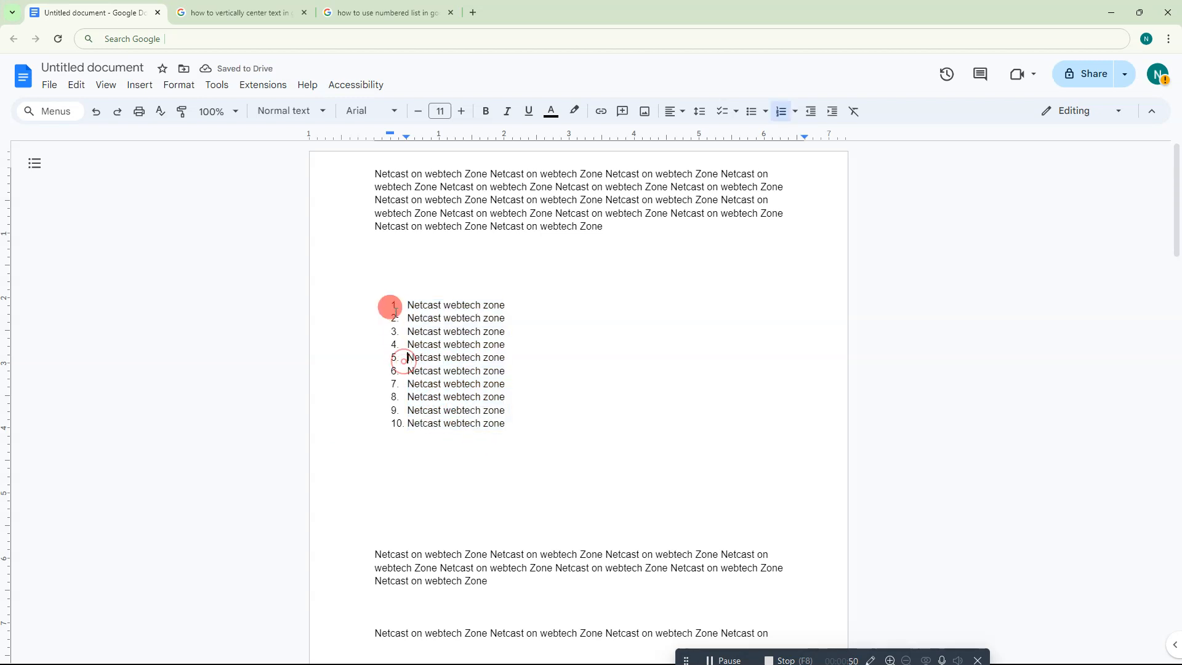
left_click(385, 371)
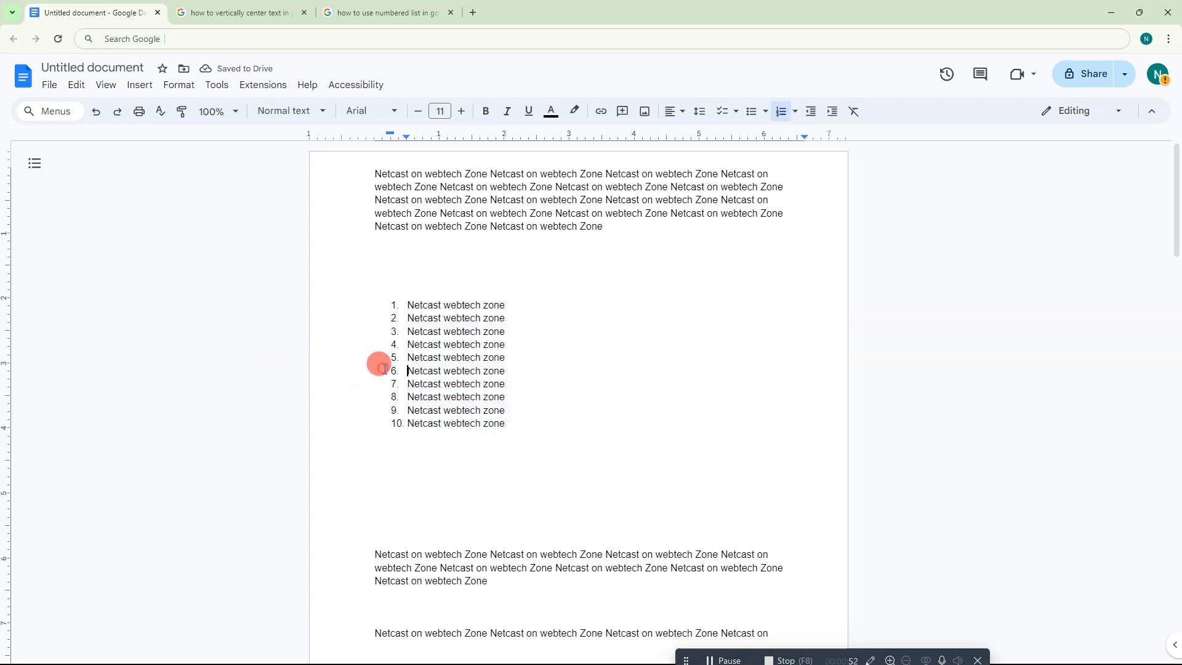
left_click(401, 342)
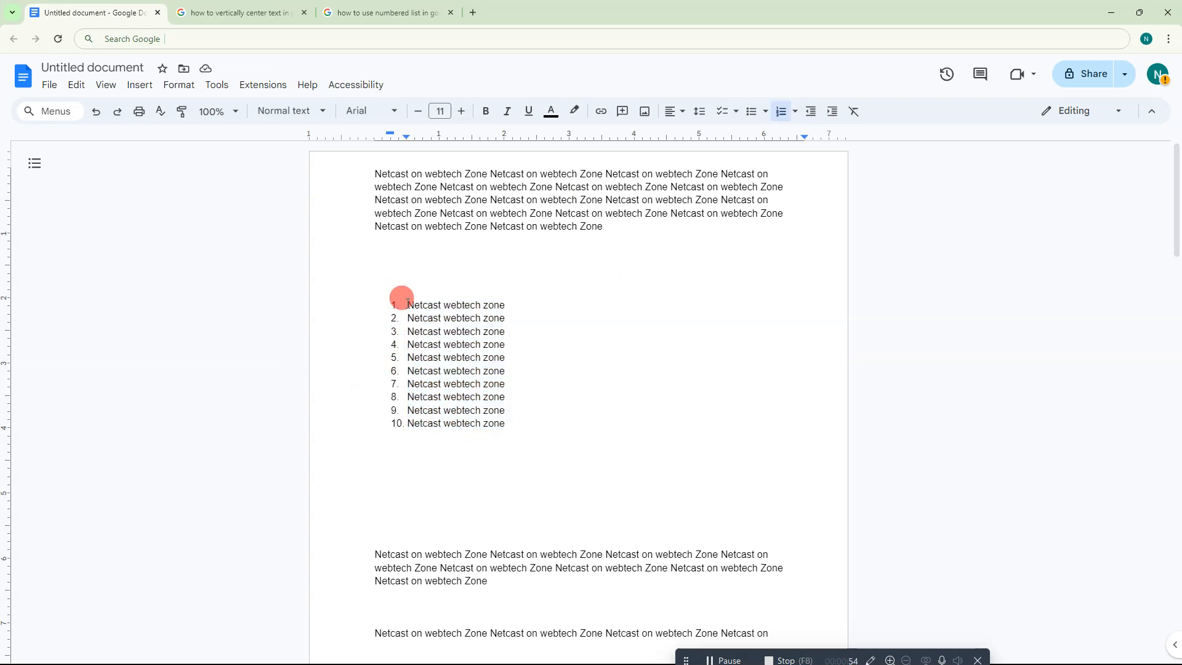
left_click_drag(387, 302, 511, 421)
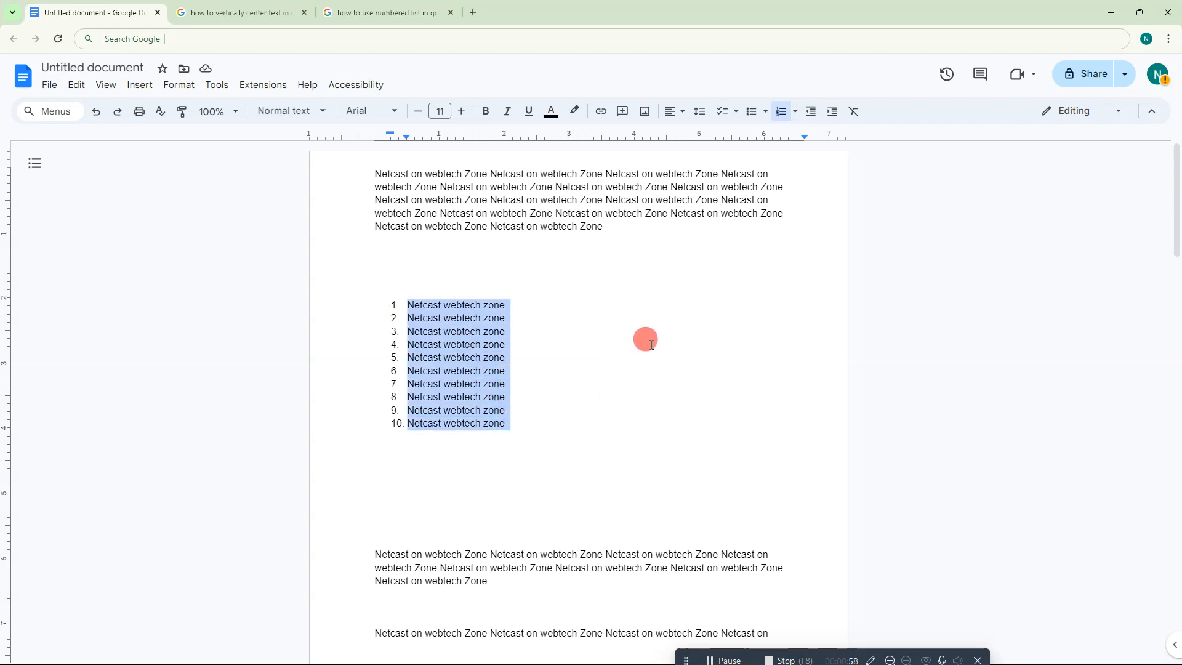
left_click(428, 332)
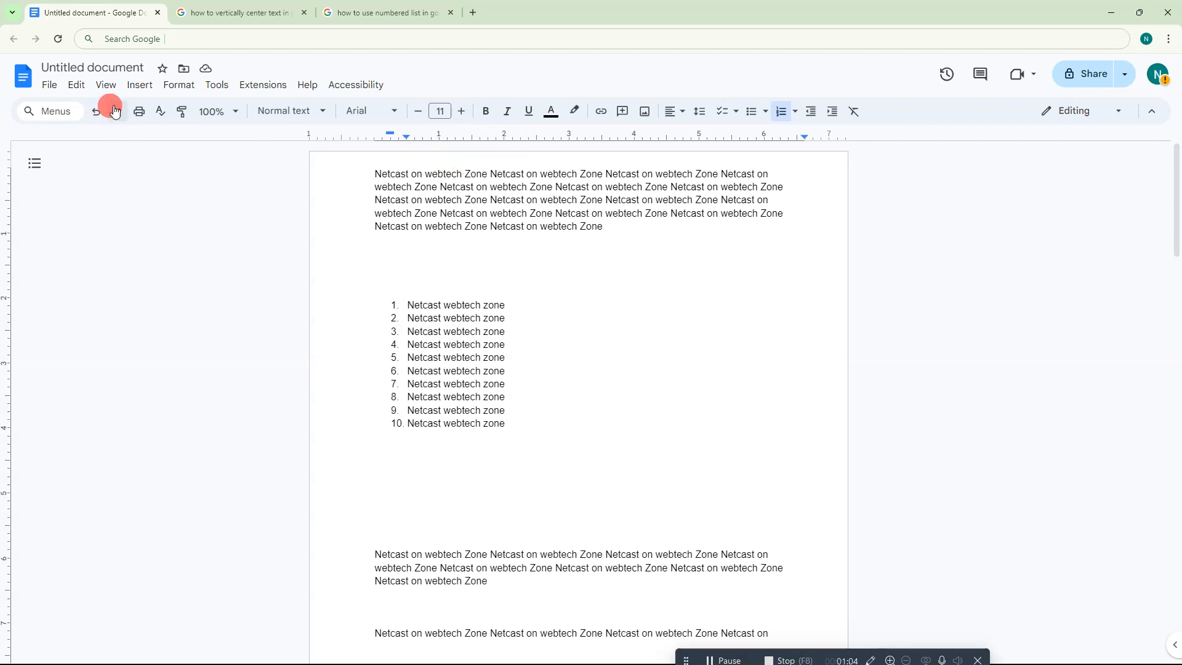
Step: Hide the document ruler and show it again
left_click(106, 84)
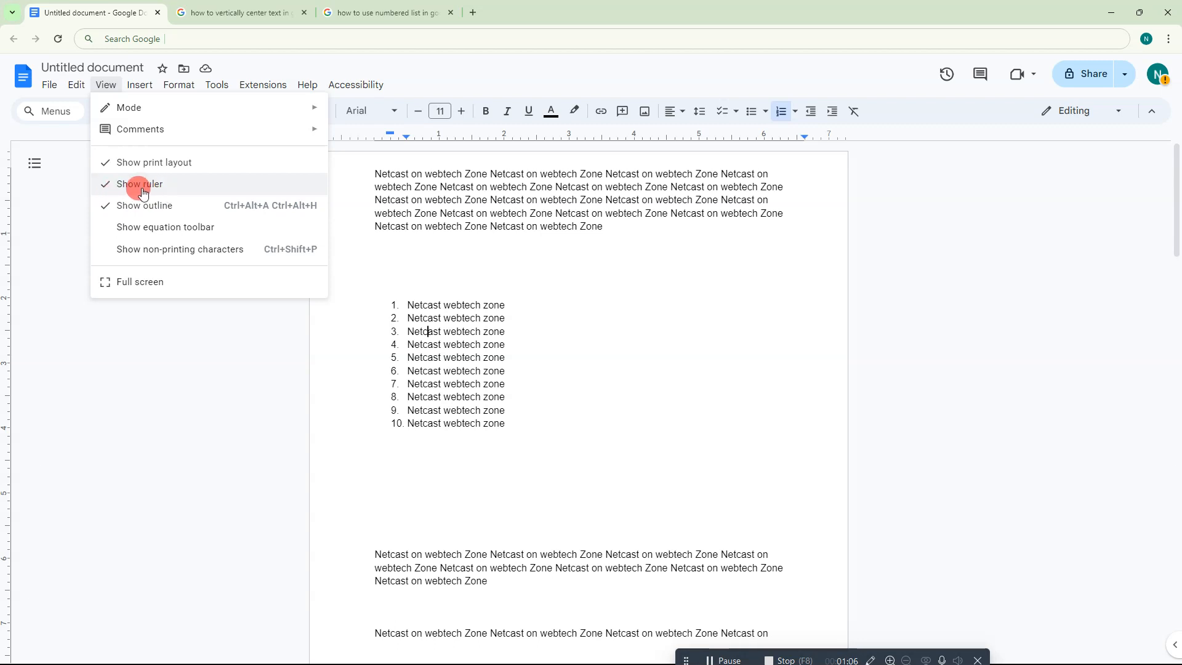
left_click(142, 190)
left_click(107, 86)
left_click(127, 187)
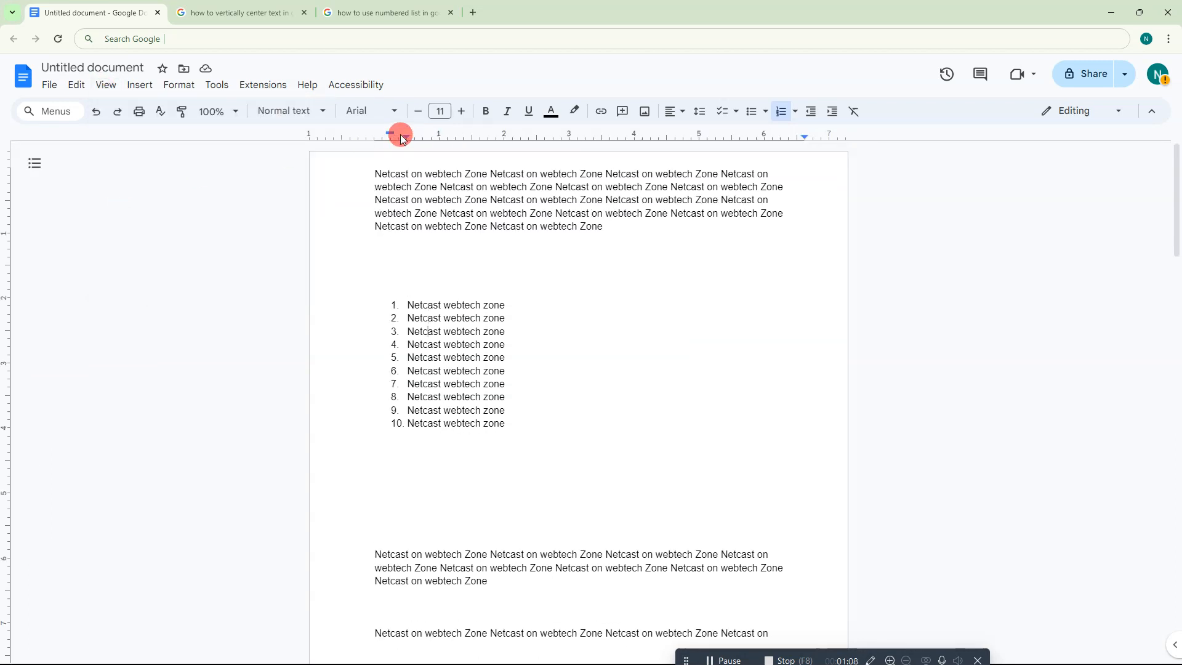
Step: Select all ten numbered items and reduce their left indent to about 0.4 inch
left_click(408, 319)
left_click_drag(402, 298, 505, 424)
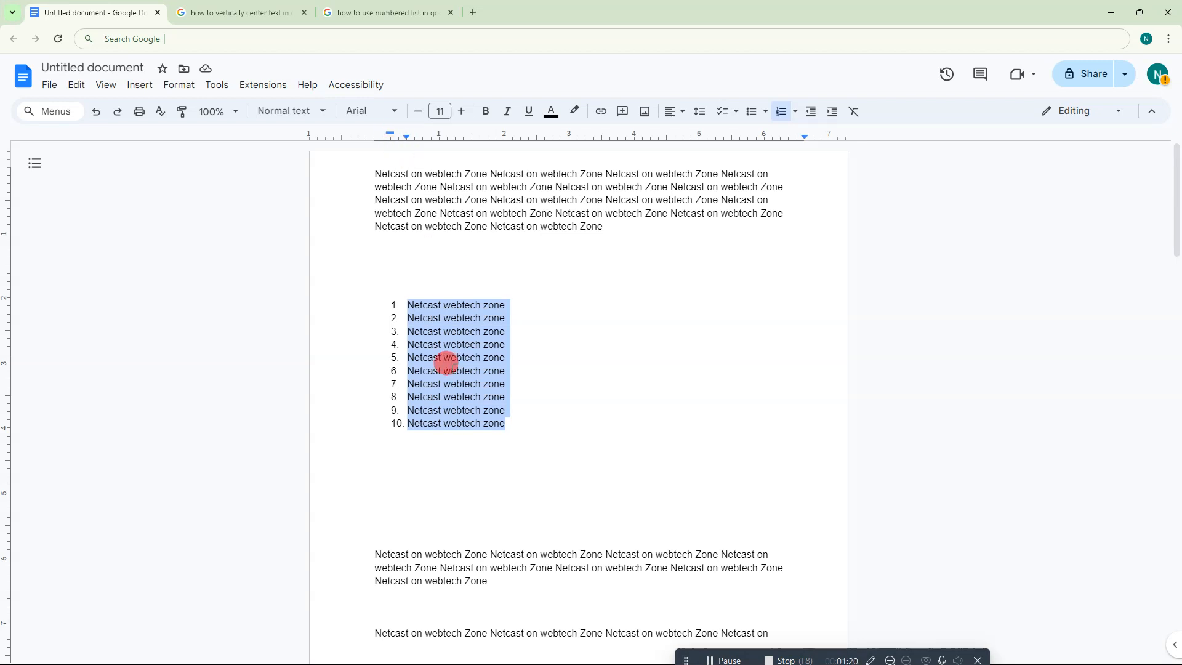
left_click(450, 370)
left_click_drag(409, 302, 508, 424)
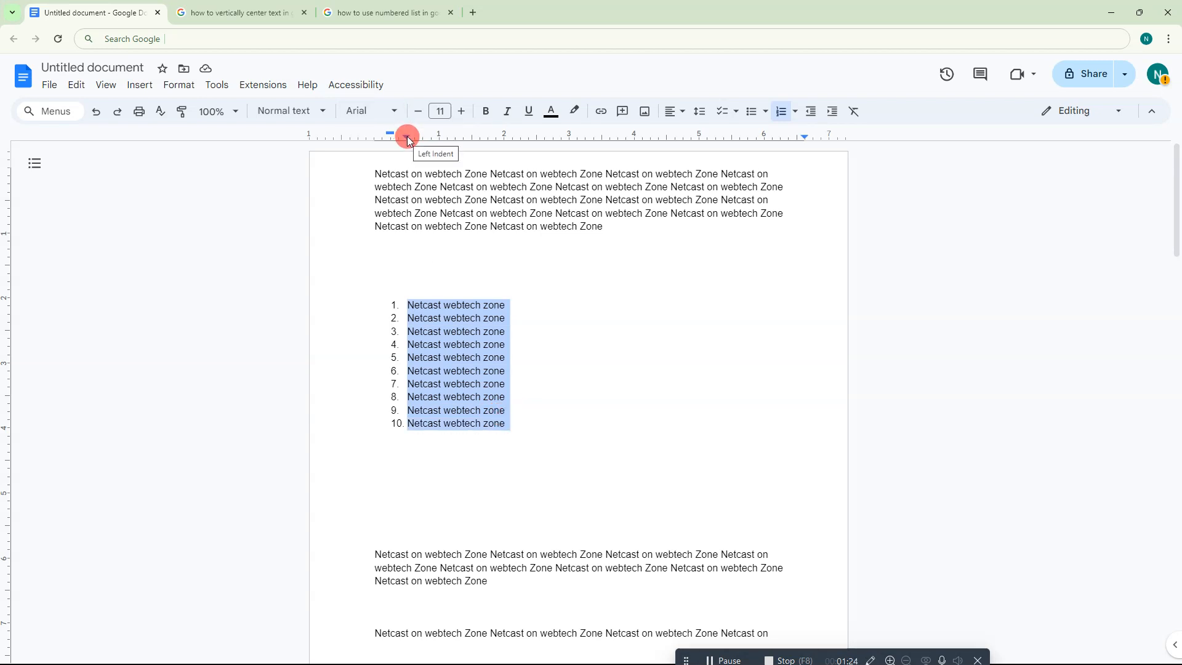
mouse_move(406, 137)
left_mouse_down()
mouse_move(604, 139)
mouse_move(398, 136)
left_mouse_up()
left_click(403, 330)
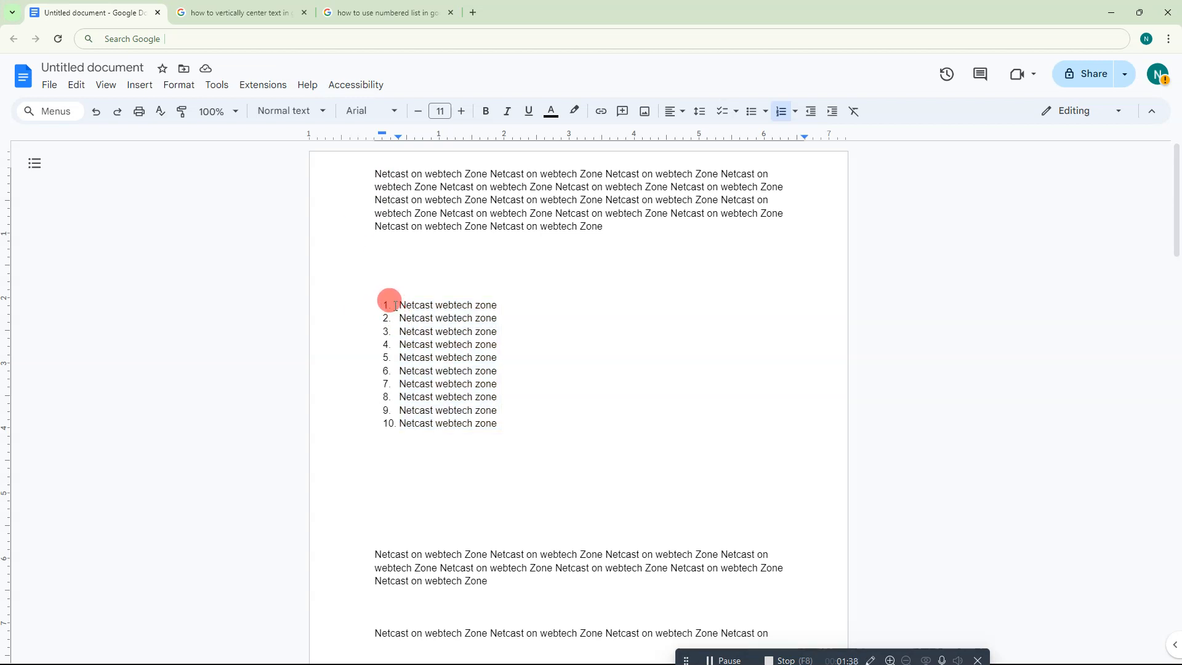
Step: Select only the list numbers and move their first line indent closer to the text, to about 0.2 inch
triple_click(398, 303)
left_click(399, 304)
left_click(386, 305)
left_click(386, 306)
left_click(384, 311)
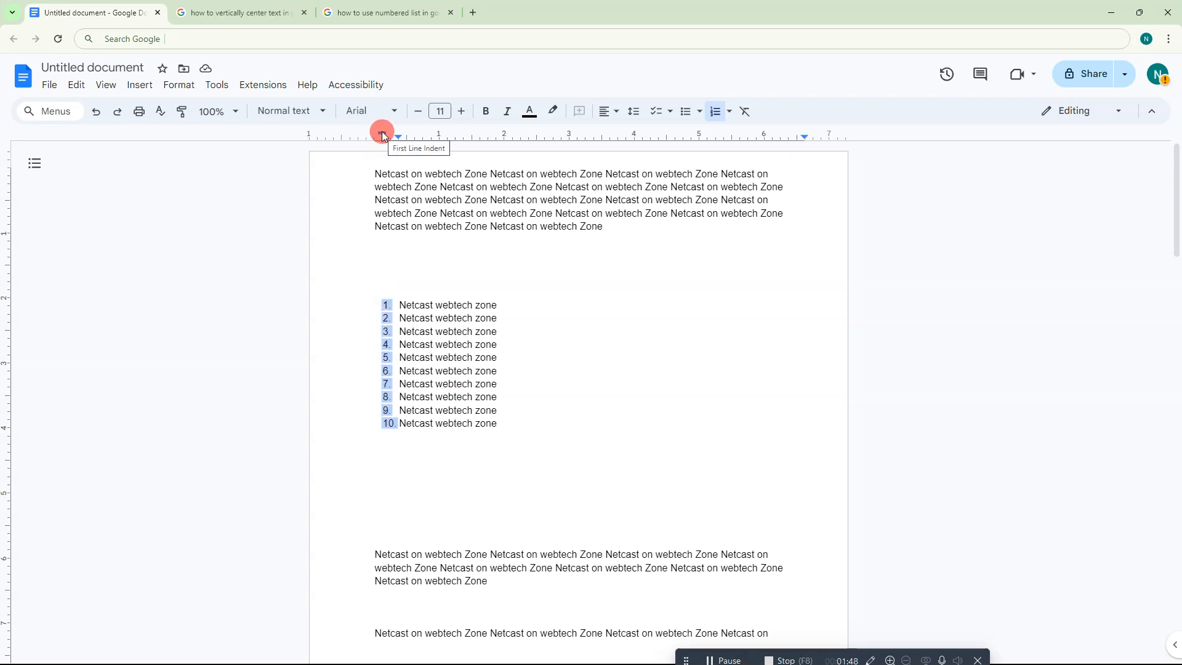
mouse_move(382, 131)
left_mouse_down()
mouse_move(346, 134)
mouse_move(383, 133)
left_mouse_up()
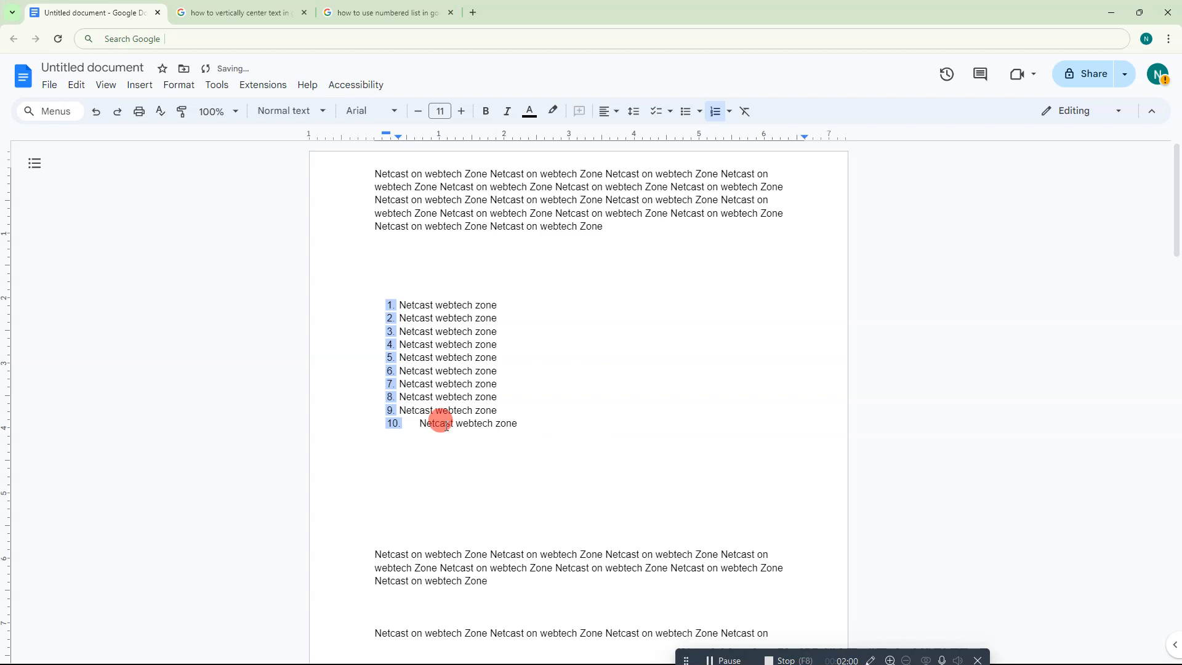
left_click(407, 423)
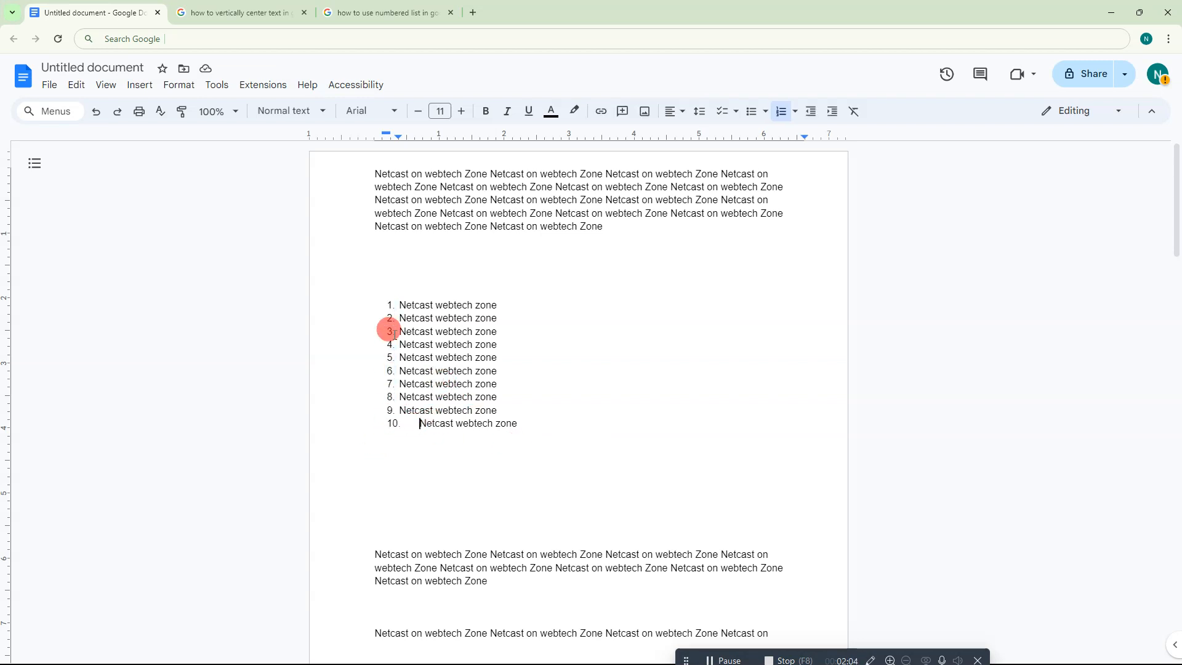
Step: Change the whole numbered list to the zero-padded 01., a., i. style
left_click_drag(393, 301, 557, 421)
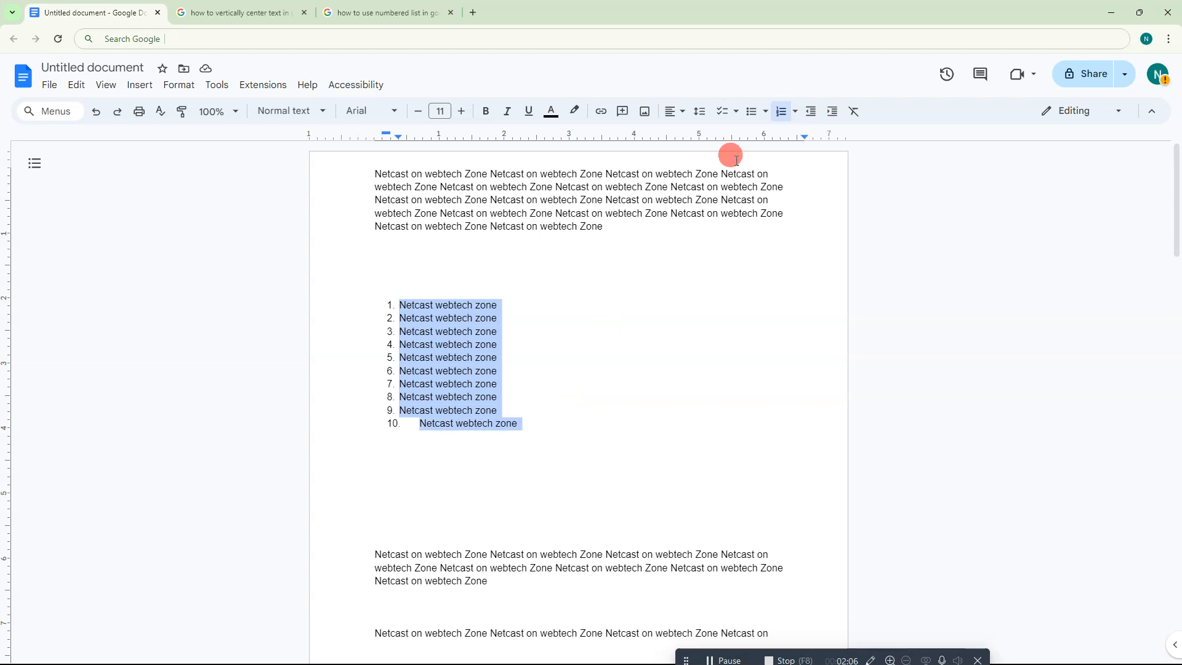
left_click(794, 111)
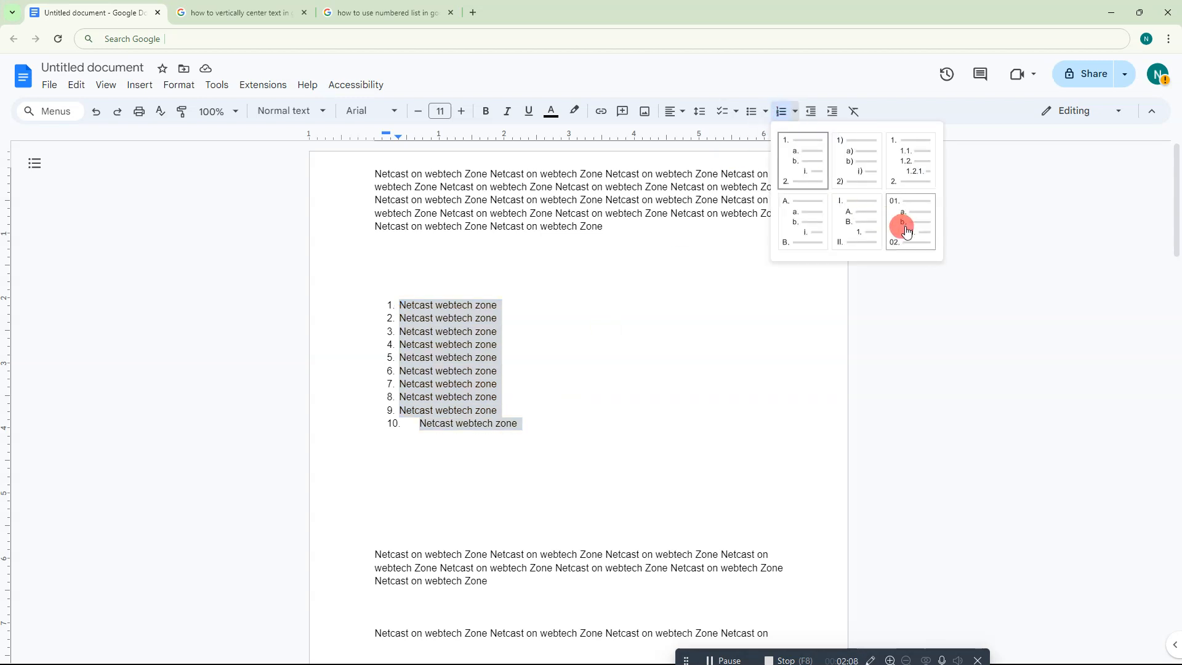
left_click(884, 229)
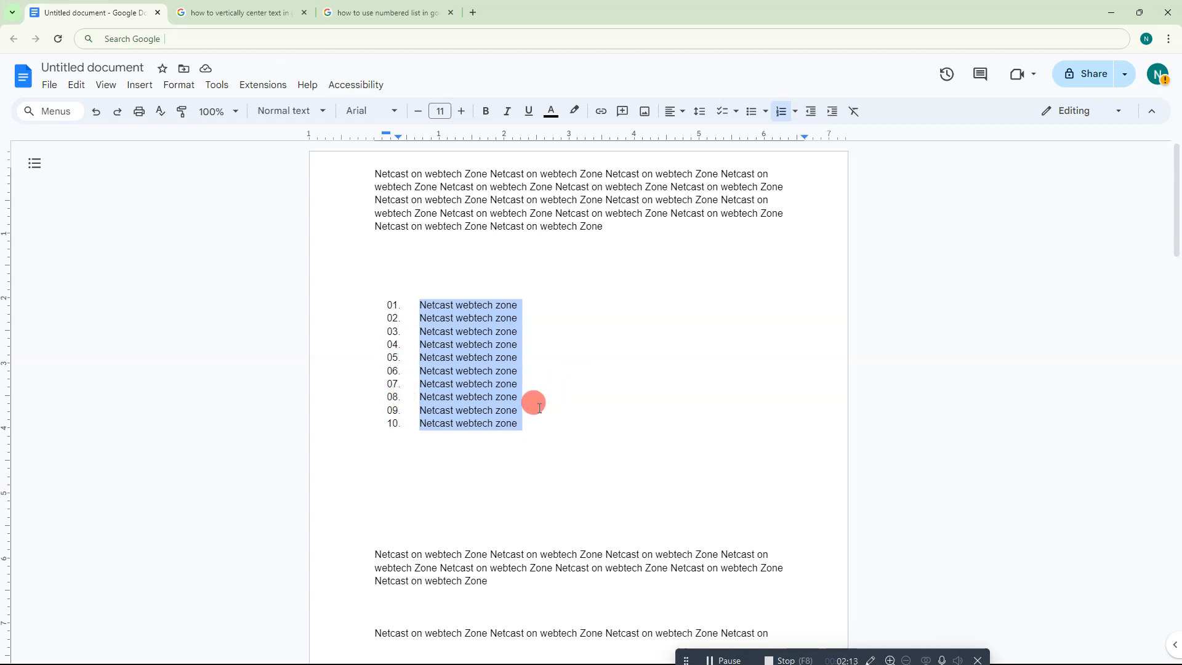
left_click(414, 302)
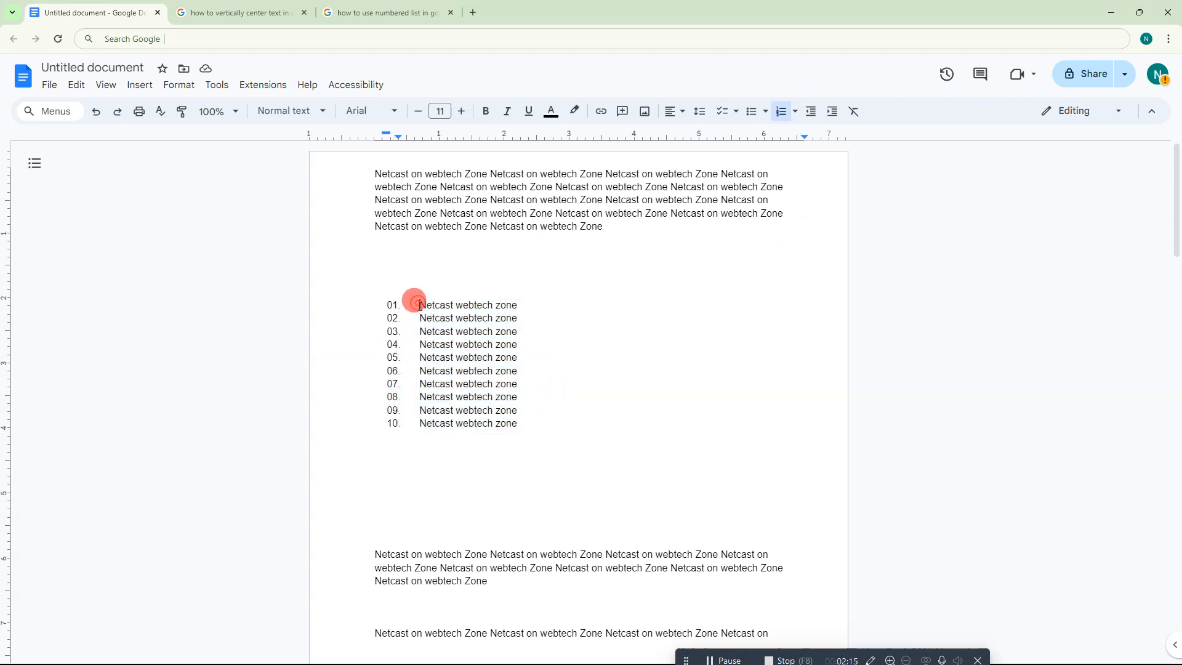
Step: Select all zero-padded list items and increase their left indent to about 0.5 inch
left_click_drag(419, 304, 519, 422)
left_click(430, 316)
left_click_drag(422, 301, 525, 423)
left_click_drag(397, 140, 397, 133)
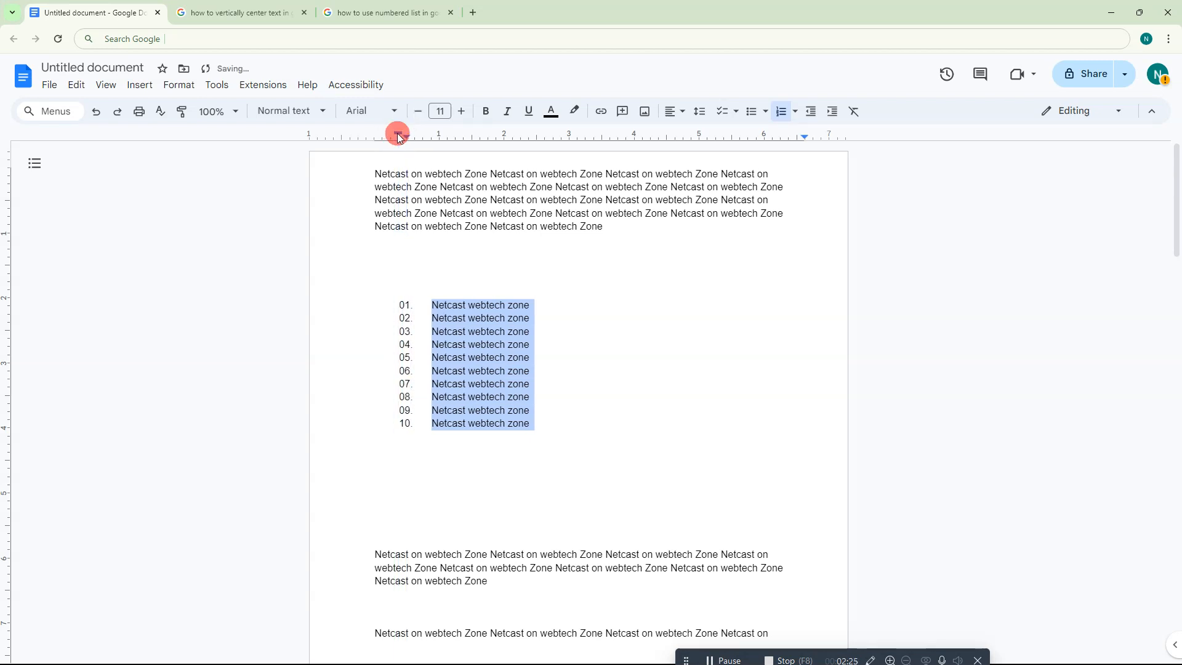
left_click(441, 297)
key("BackSpace")
key("ctrl+z")
Step: Reselect all zero-padded list items and increase their left indent to about 0.8 inch
left_click(443, 331)
left_click_drag(435, 300, 533, 424)
mouse_move(406, 135)
left_mouse_down()
mouse_move(422, 135)
mouse_move(411, 133)
left_mouse_up()
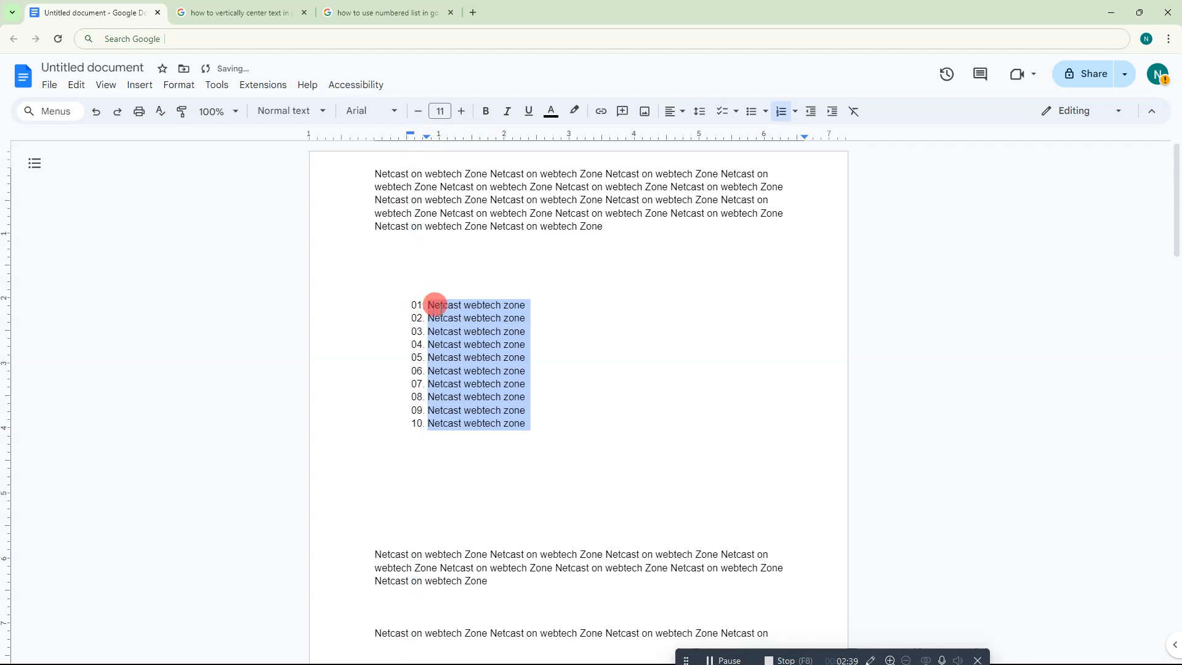
left_click(419, 303)
left_click_drag(427, 302, 539, 424)
left_click(475, 375)
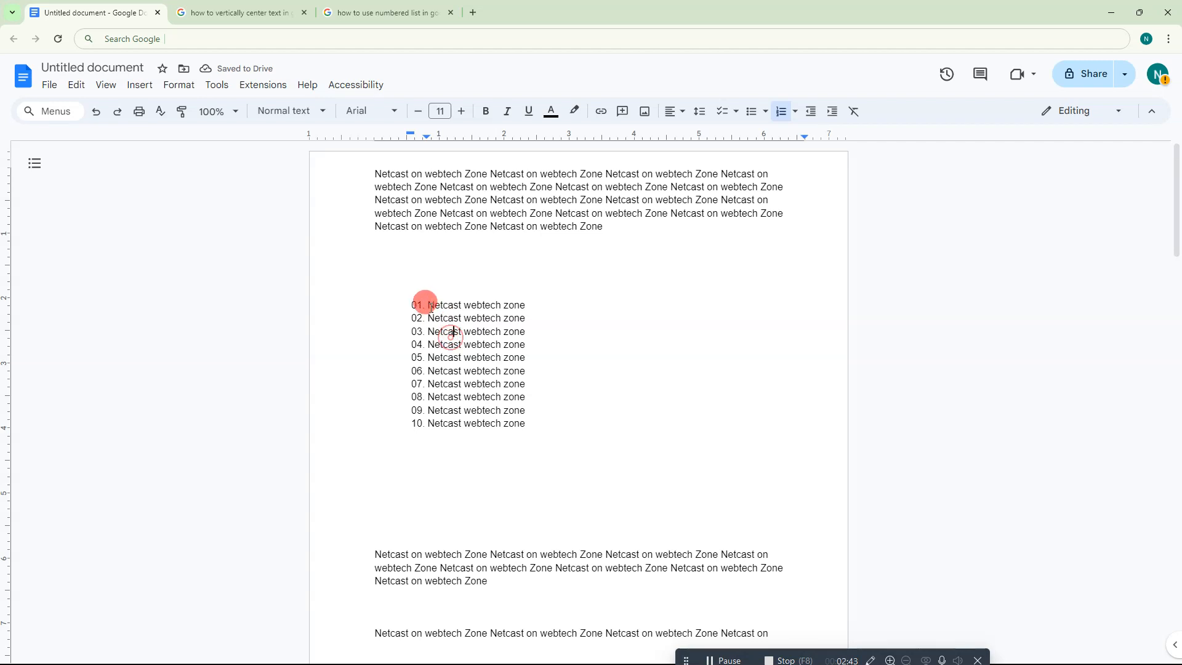
Step: Change the whole list to the multilevel 1., 1.1., 1.2.1. numbering style
left_click_drag(413, 302, 520, 372)
left_click_drag(527, 424, 432, 301)
left_click(794, 111)
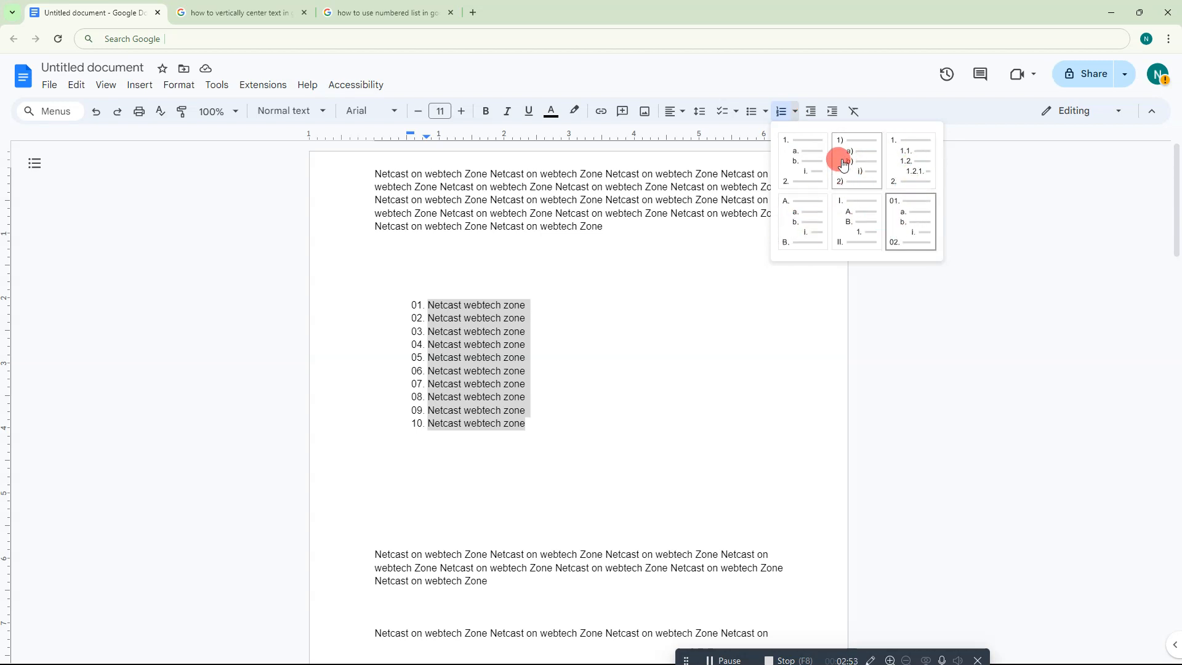
left_click(907, 167)
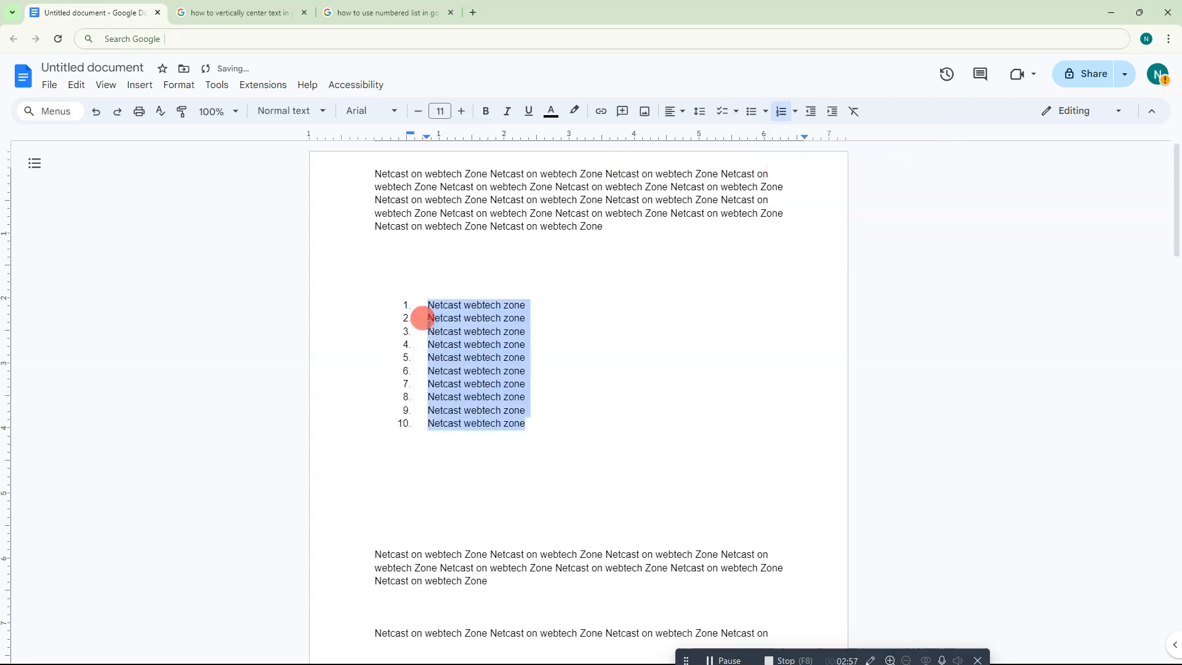
Step: Add a second-level item 1.1 reading "SDFGSDFGSDFG" under the first list item
left_click(528, 304)
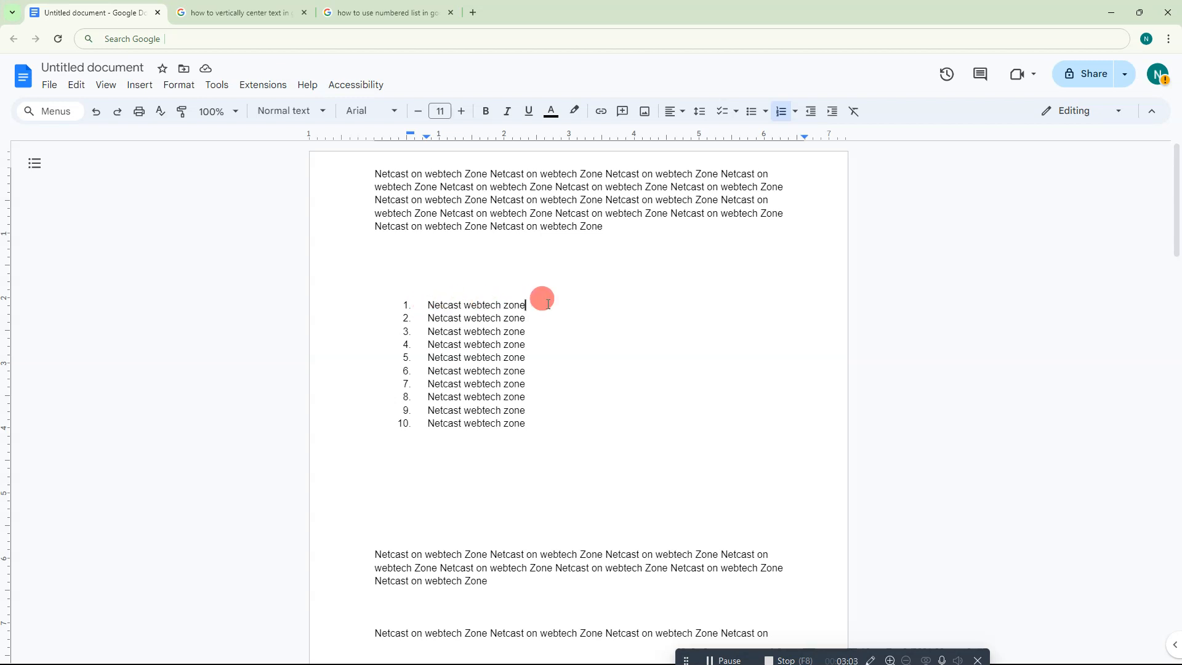
key("Return")
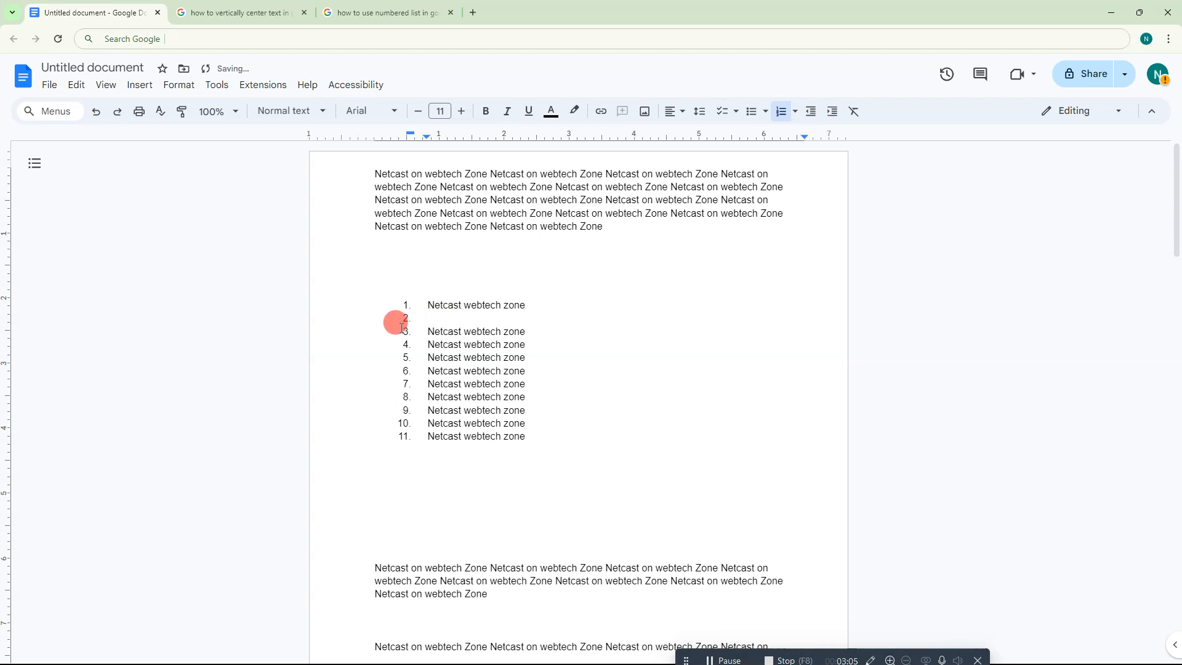
key("Tab")
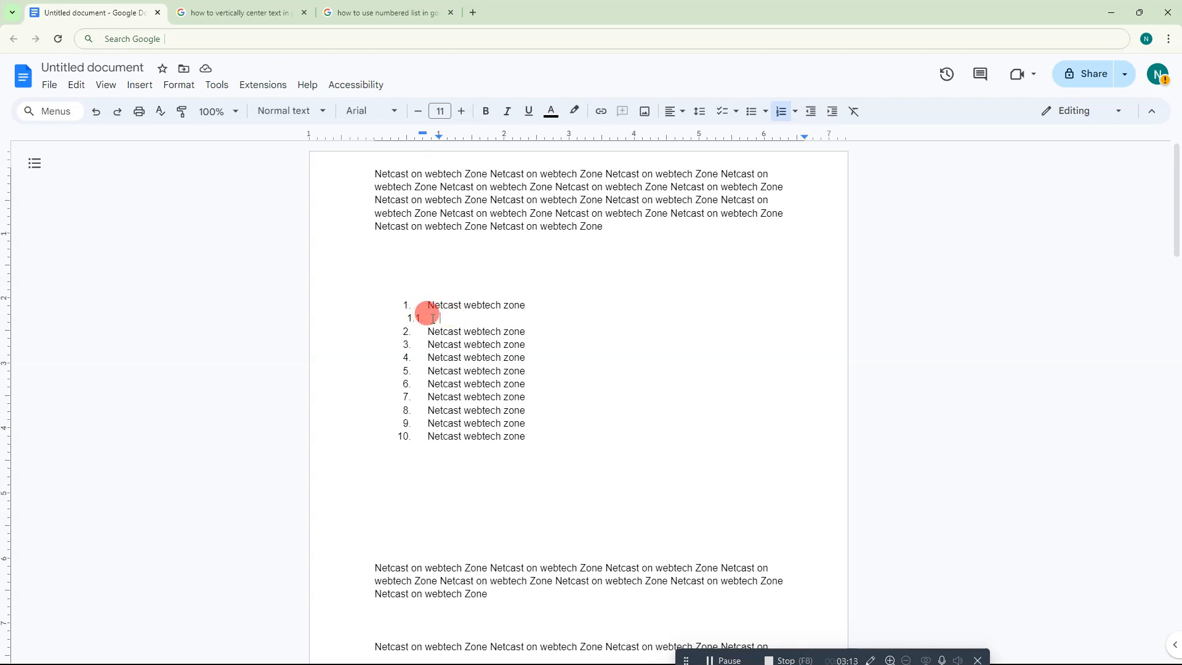
type("SDFG")
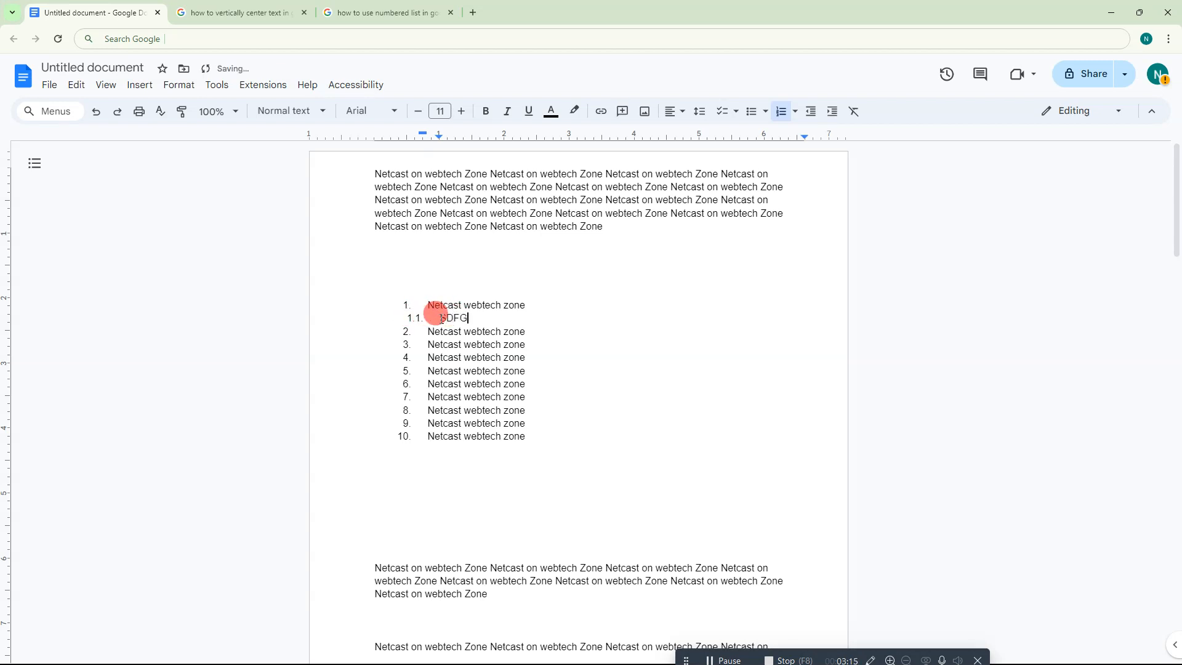
type("SDFGSDFG")
Step: Add three more second-level items, 1.2 to 1.4, each reading "SDFGSDFGSDFG"
key("Return")
type("SDFGSDFG")
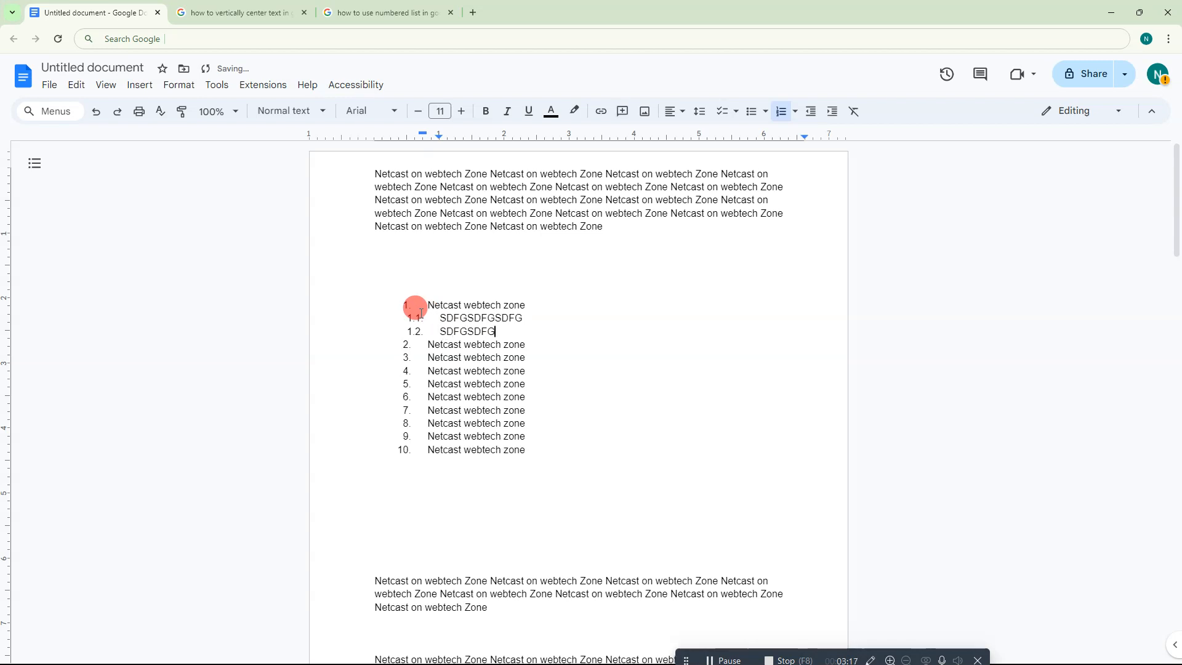
type("SDFG")
key("Return")
type("SDFGSDFGSDFG")
key("Return")
type("SDFGSDFGSDFG")
Step: Add a fifth second-level item, 1.5, reading "ASDFASDFASDF"
key("Return")
left_click(419, 315)
left_click(417, 343)
left_click(465, 335)
left_click_drag(441, 316, 535, 359)
left_click(483, 369)
type("ASDFASDFASDF")
Step: Select the five second-level items 1.1 to 1.5 and reduce their left indent to about 0.55 inch
left_click_drag(439, 317, 521, 366)
left_click_drag(437, 135, 399, 133)
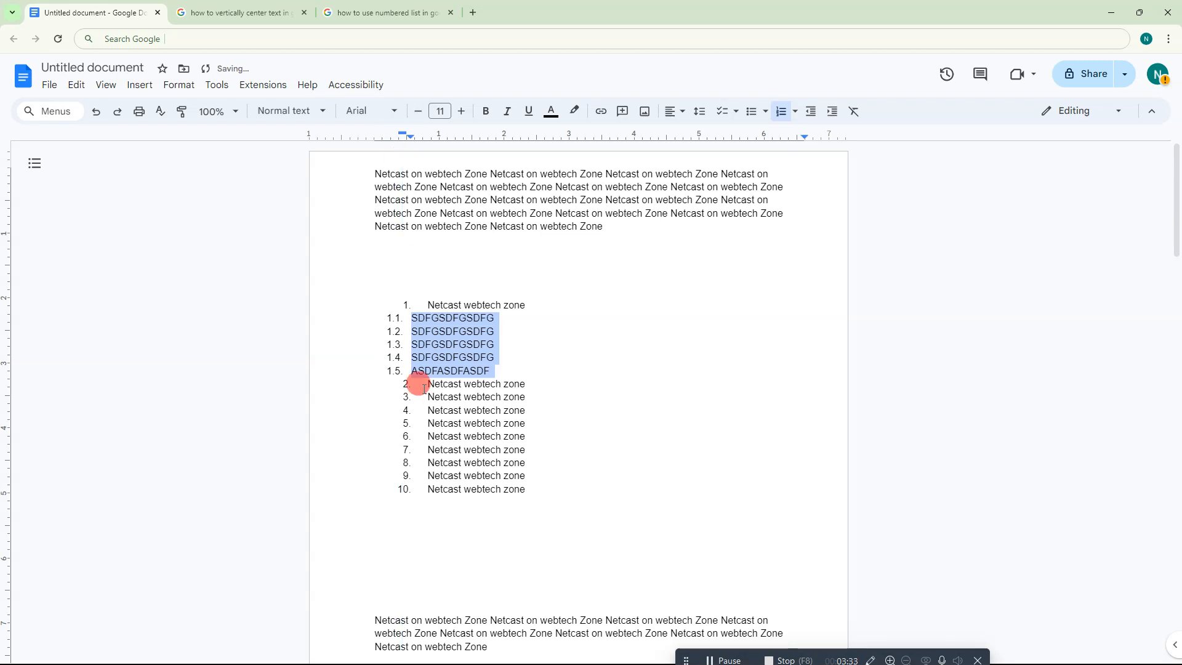
left_click(449, 327)
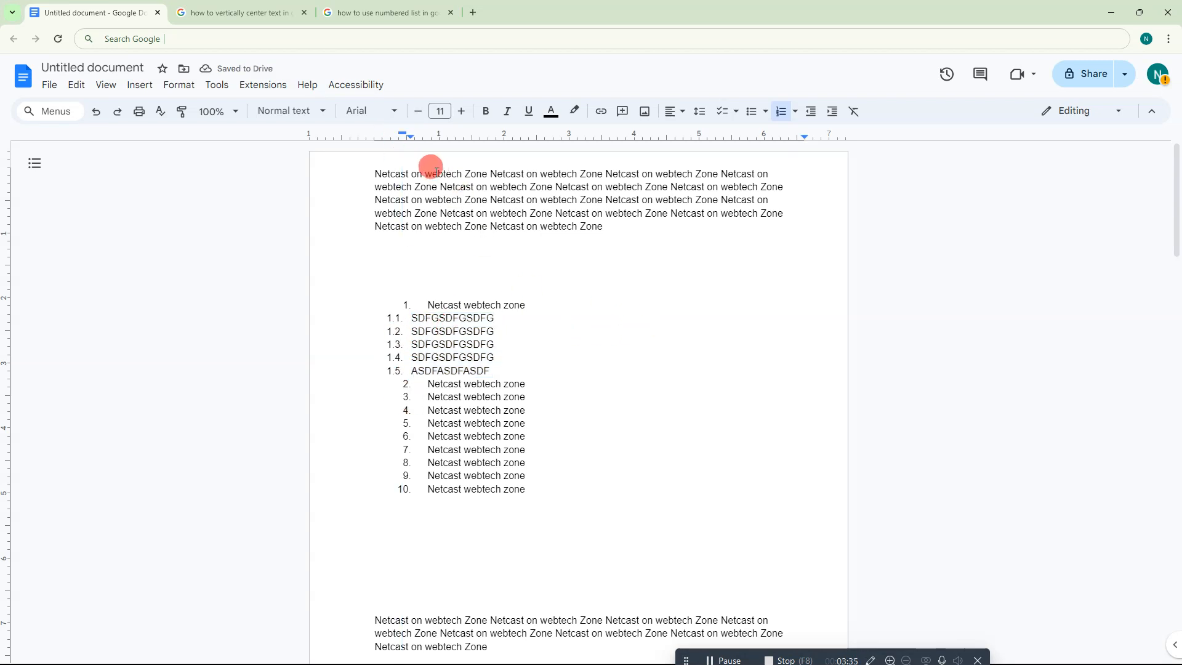
Step: Select the top-level list numbers 1 to 10 and reduce their left indent to about 0.45 inch
left_click(405, 304)
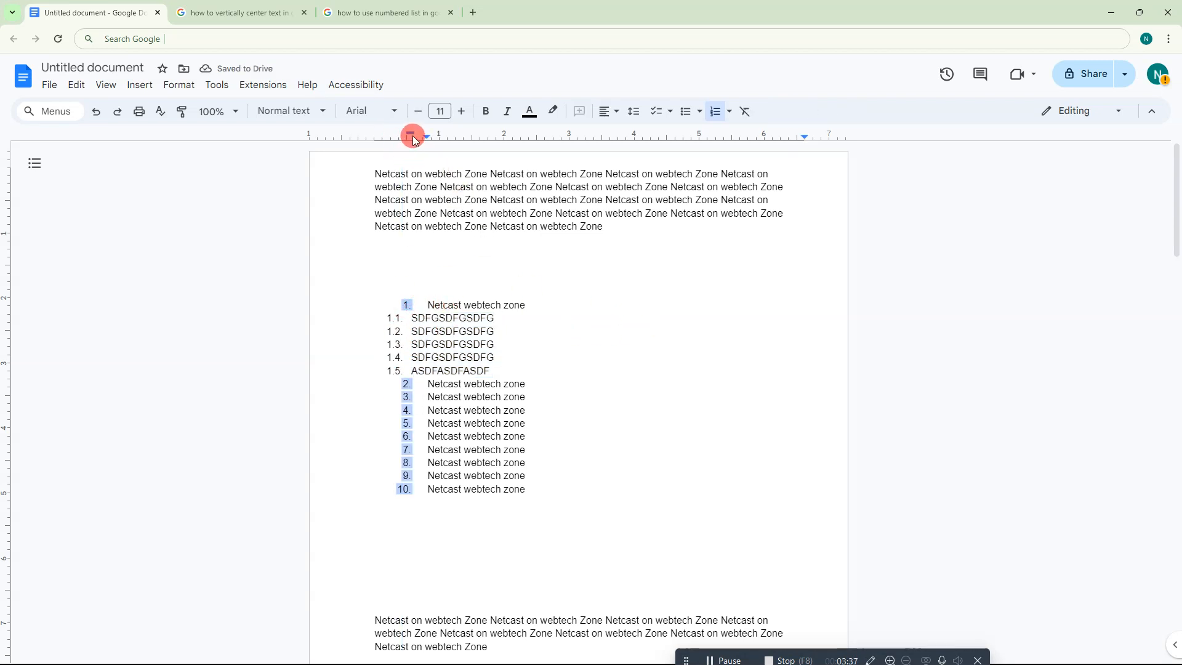
left_click_drag(427, 135, 393, 134)
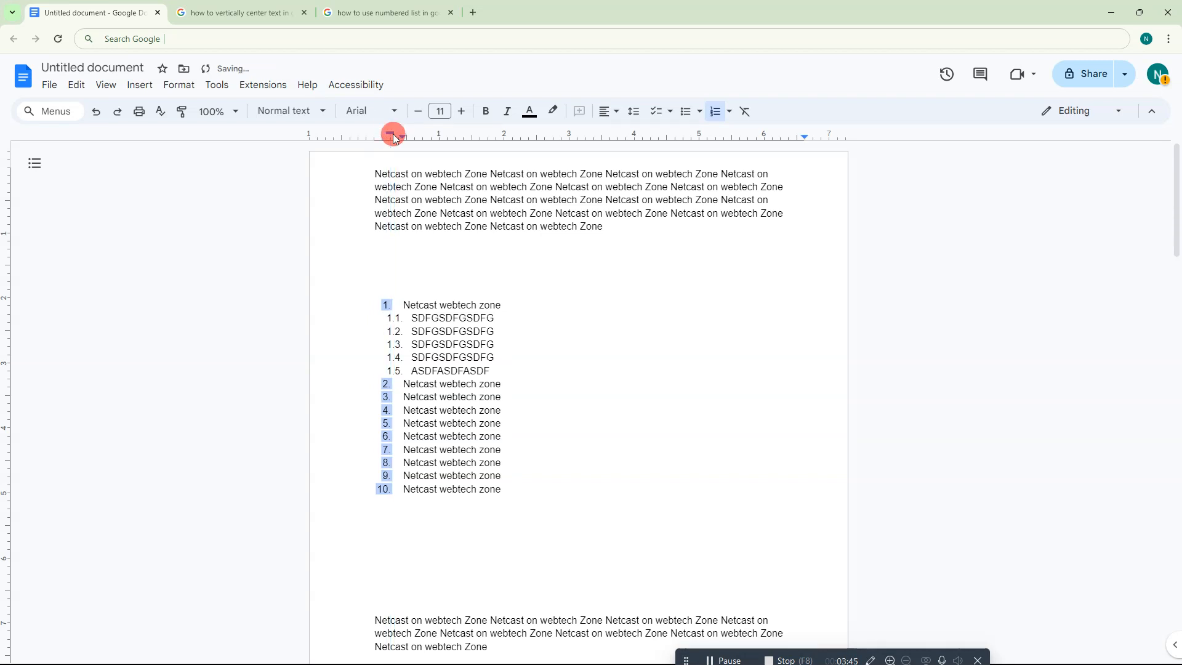
left_click(639, 420)
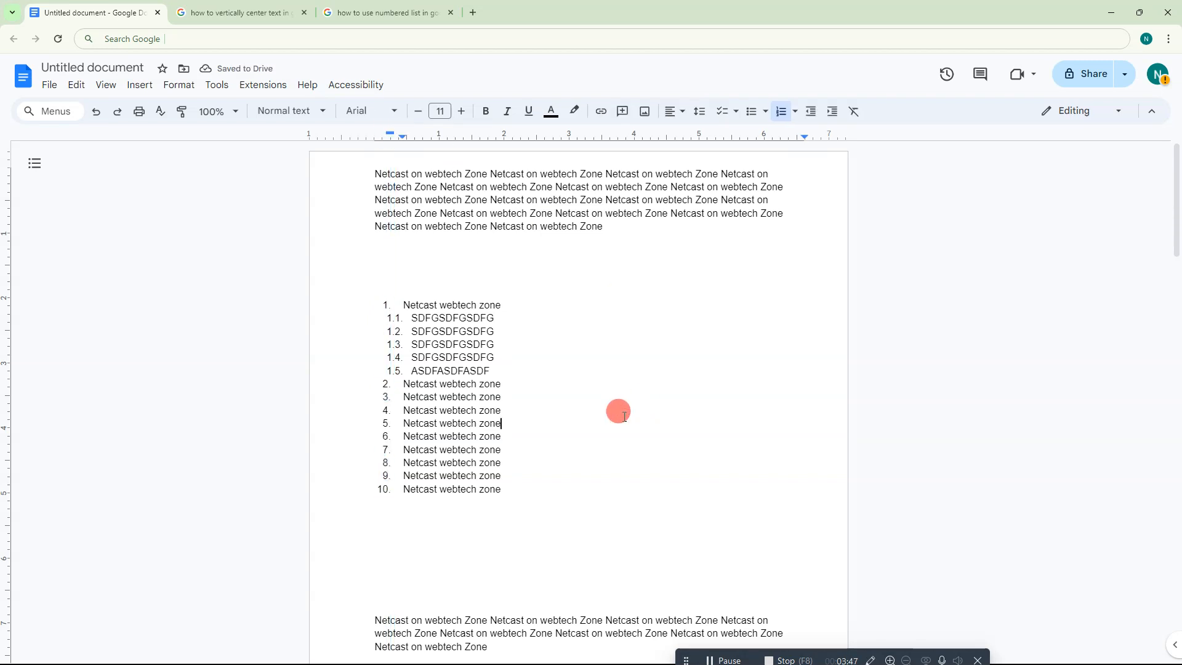
left_click_drag(384, 316, 483, 355)
left_click(452, 384)
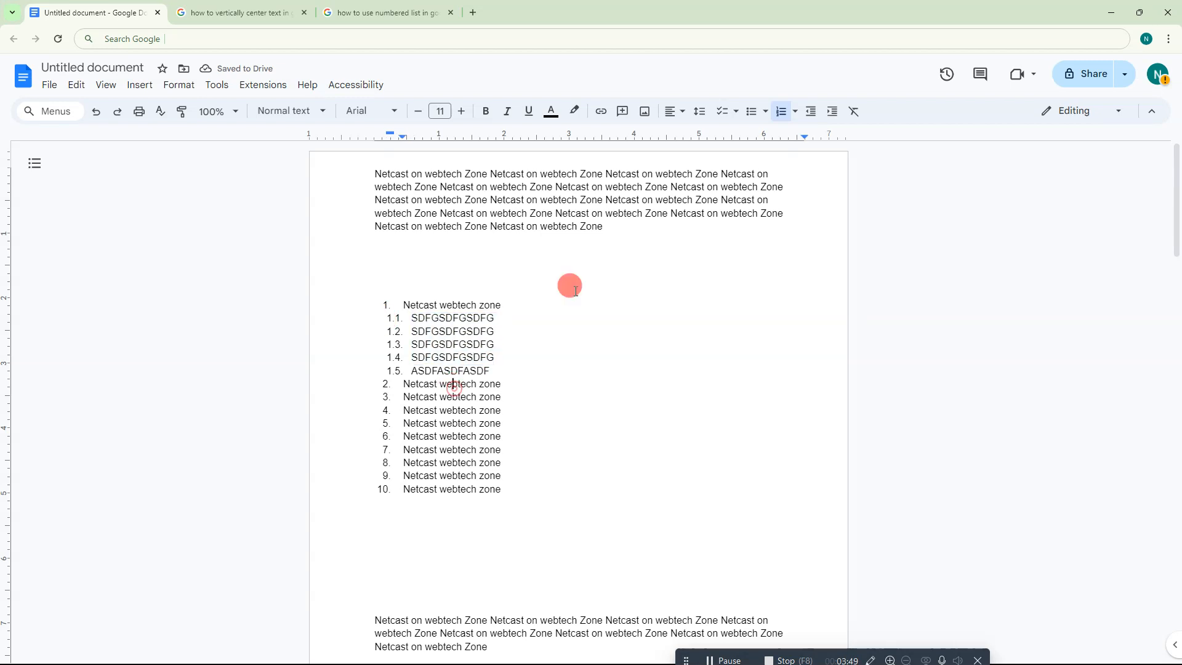
left_click(795, 111)
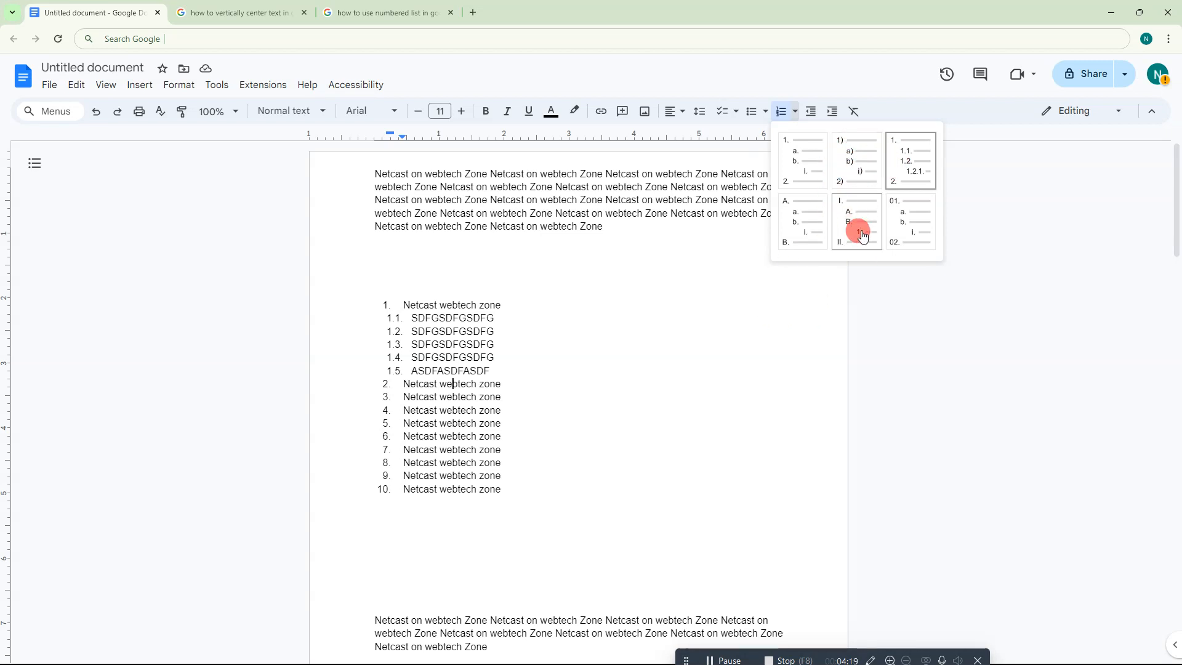
left_click(431, 399)
scroll(396, 344, "down", 2)
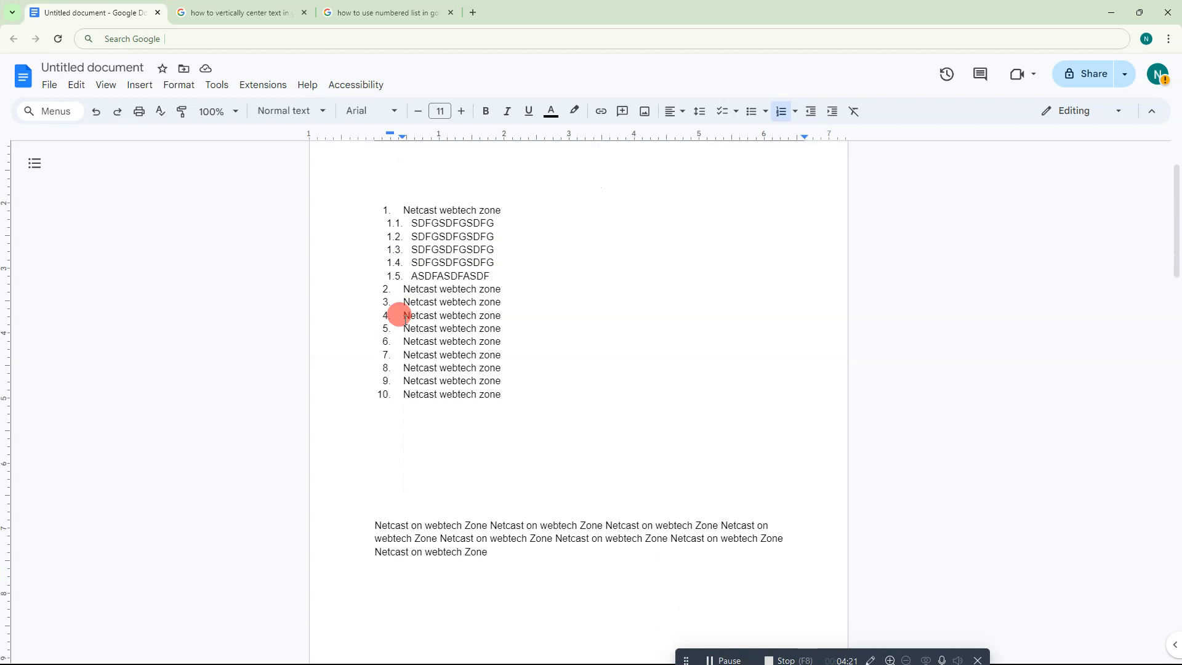
left_click_drag(500, 388, 474, 219)
left_click(544, 235)
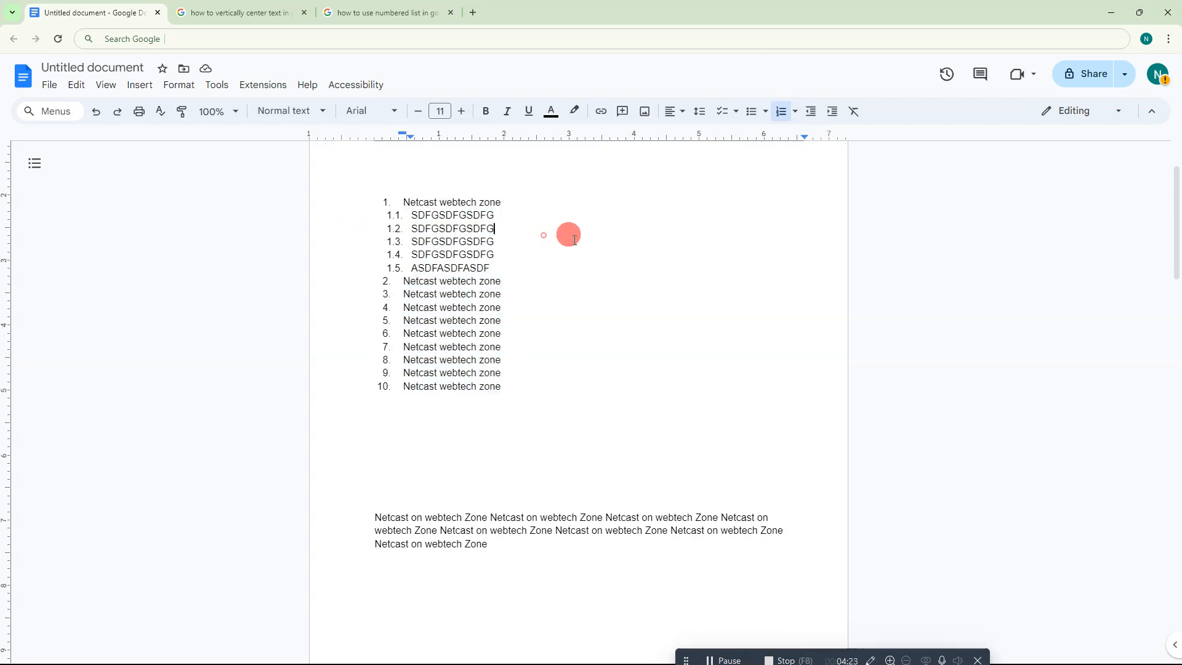